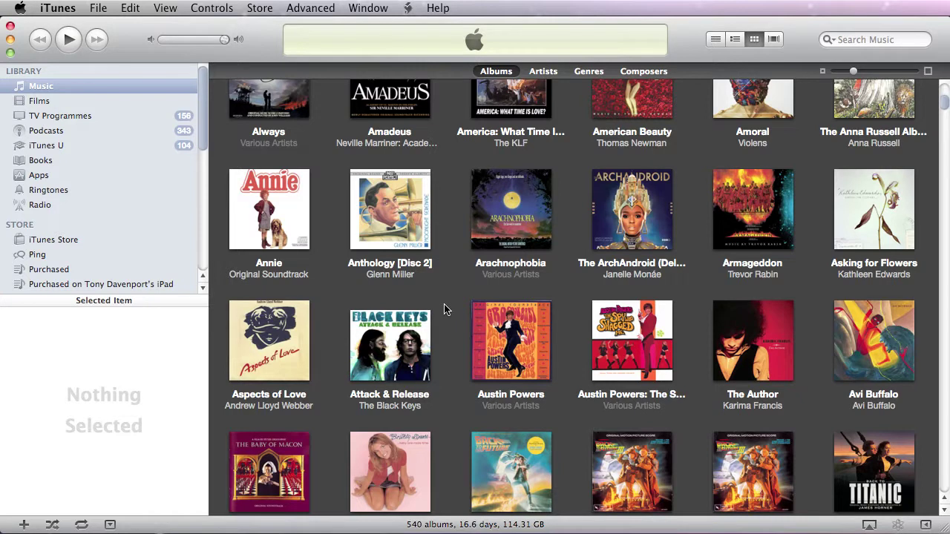
Find the Battlestar Galactica album in the music library and open its track list
scroll(445, 308, up, 5)
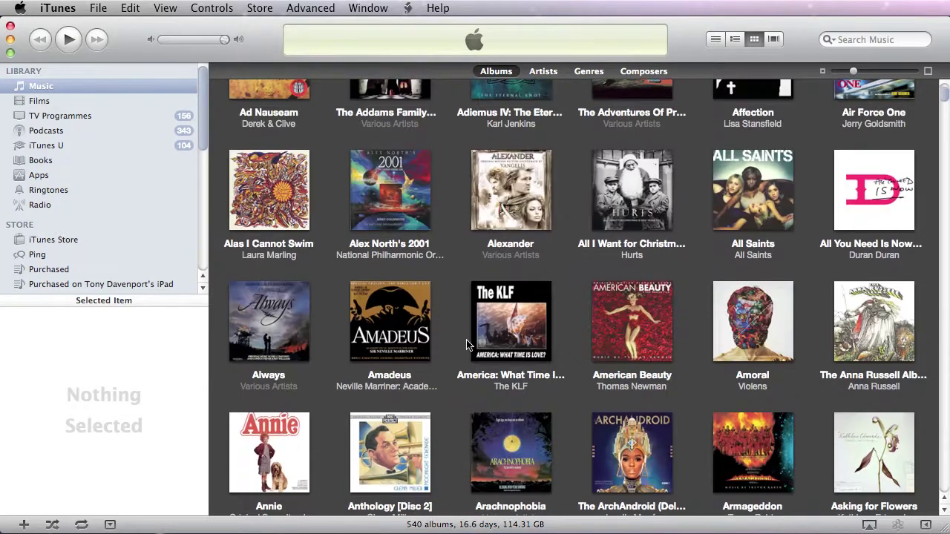
scroll(455, 357, down, 5)
scroll(456, 358, down, 2)
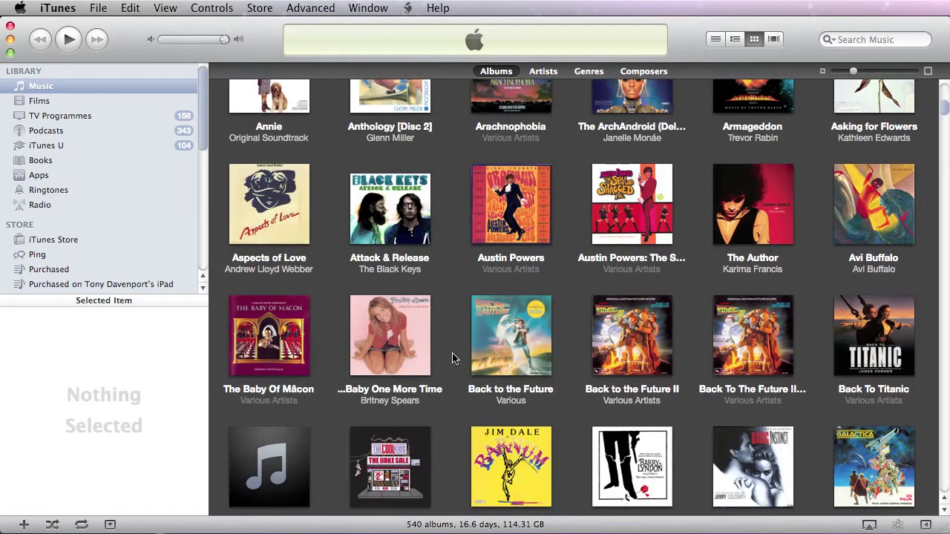
scroll(455, 359, down, 2)
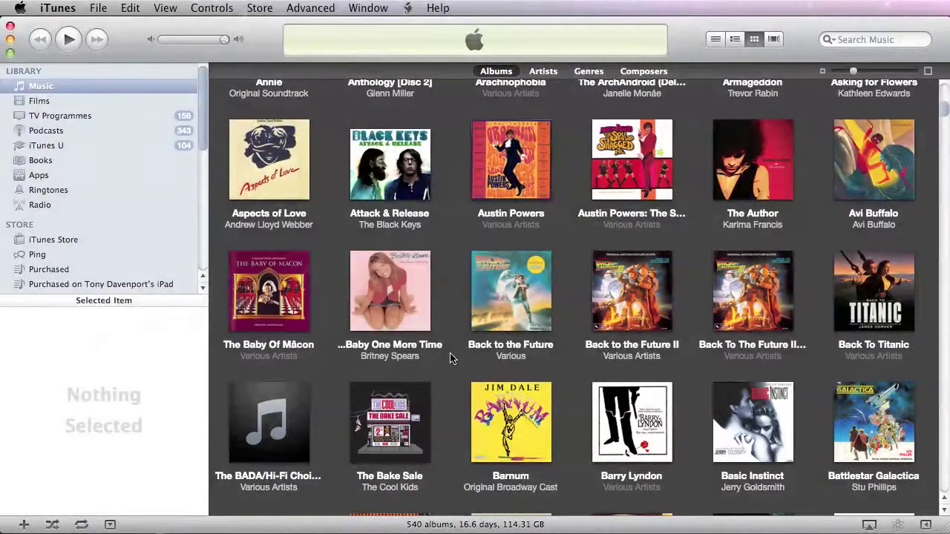
scroll(362, 217, up, 5)
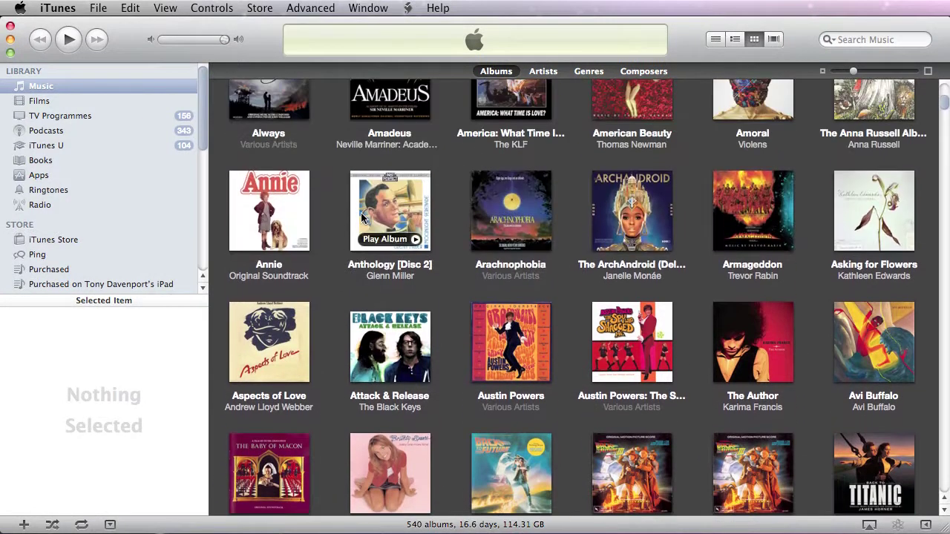
scroll(375, 230, down, 4)
scroll(378, 232, down, 4)
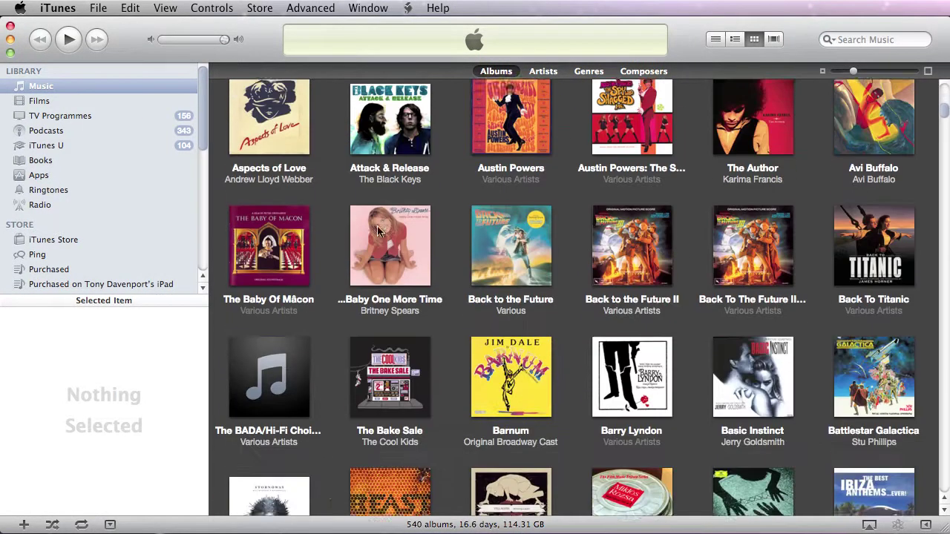
scroll(378, 230, down, 2)
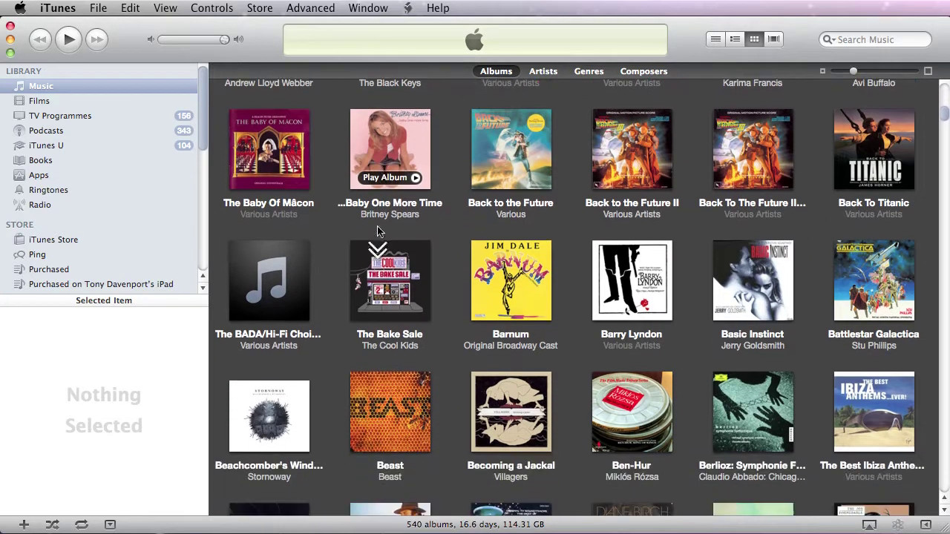
double_click(857, 269)
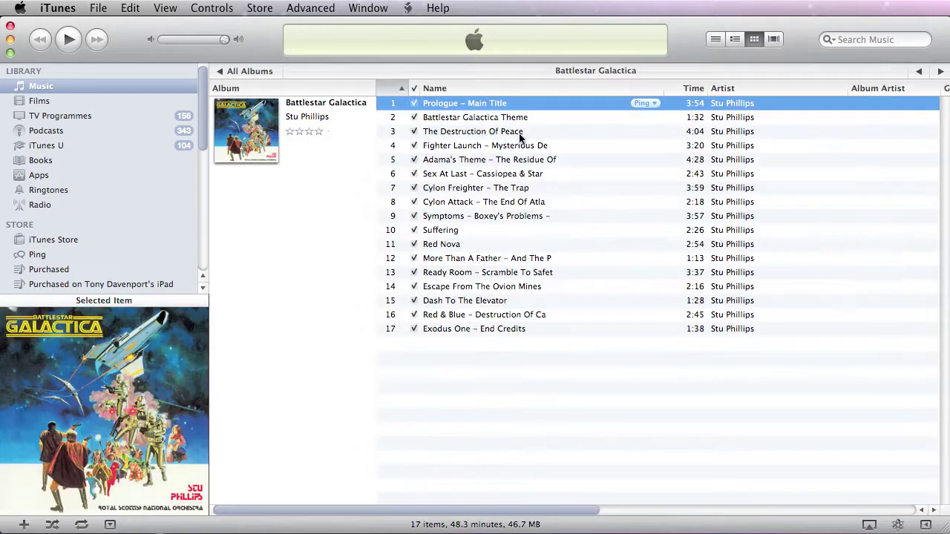
Play the Battlestar Galactica Theme track to preview it, and pause the playback
click(455, 121)
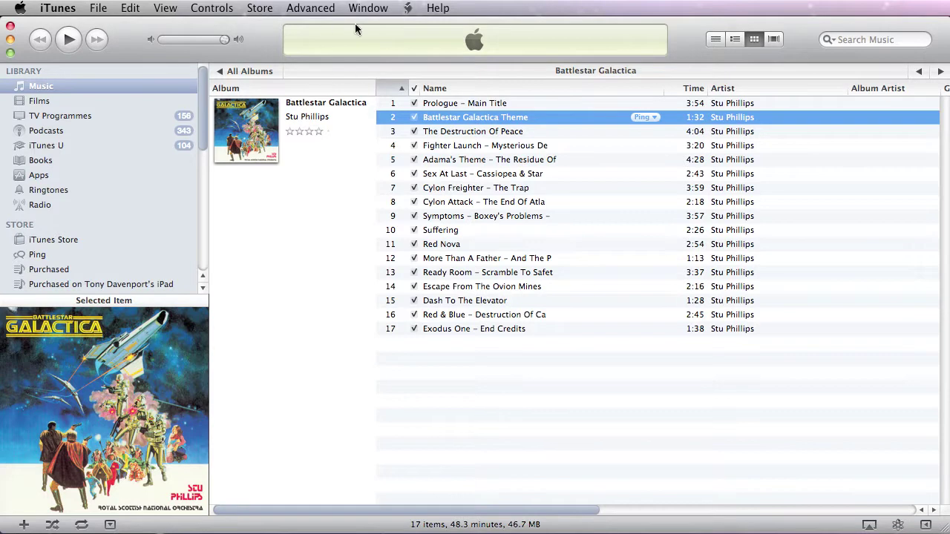
double_click(517, 119)
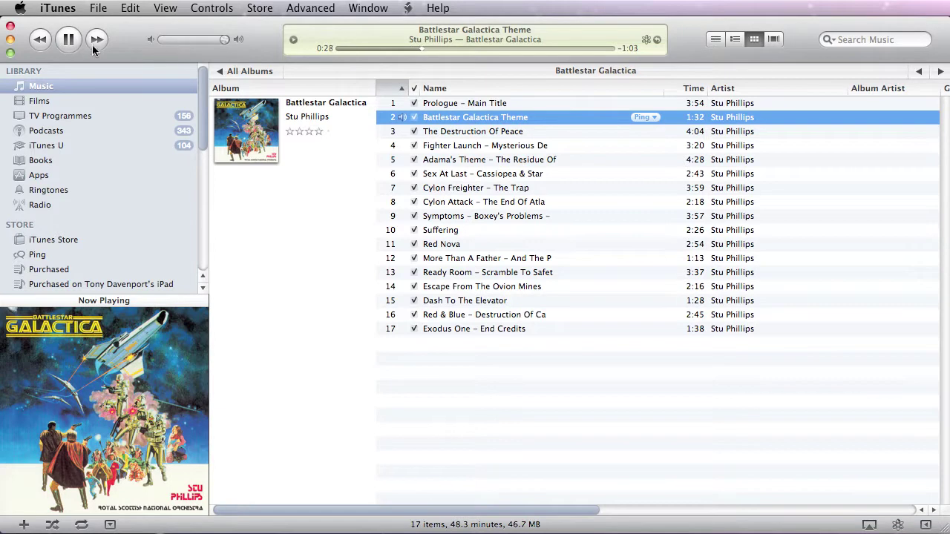
click(70, 40)
Open the import settings from the General preferences and move the dialog fully into view
click(54, 8)
click(54, 8)
click(55, 8)
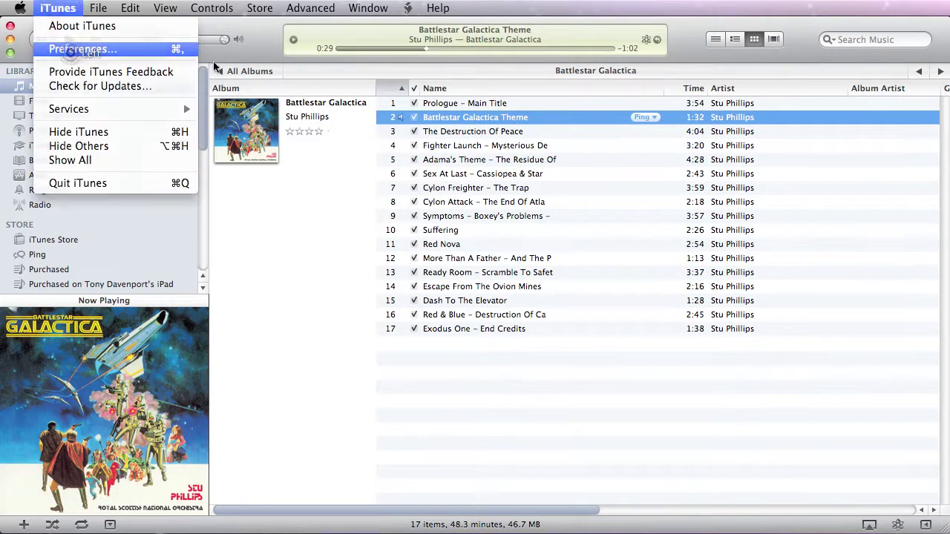
click(69, 50)
drag(851, 158, 345, 47)
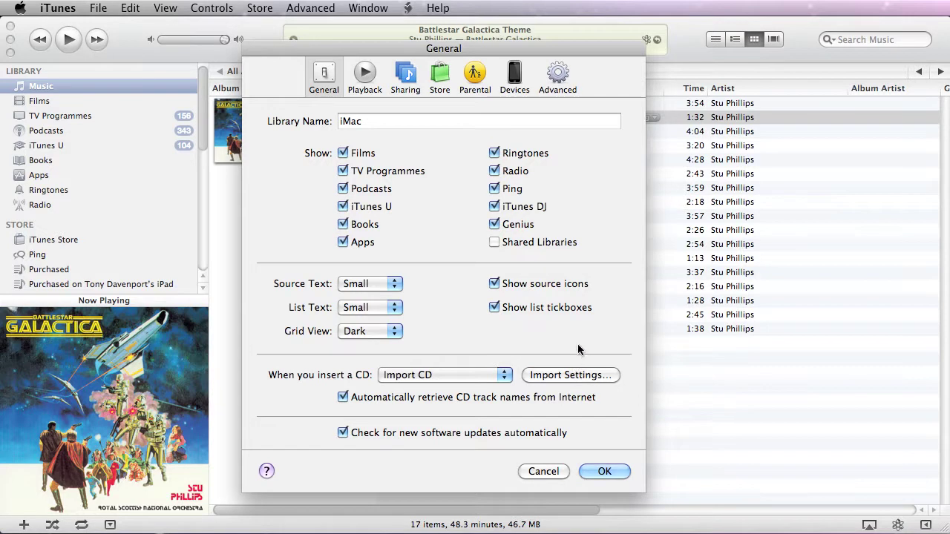
click(594, 375)
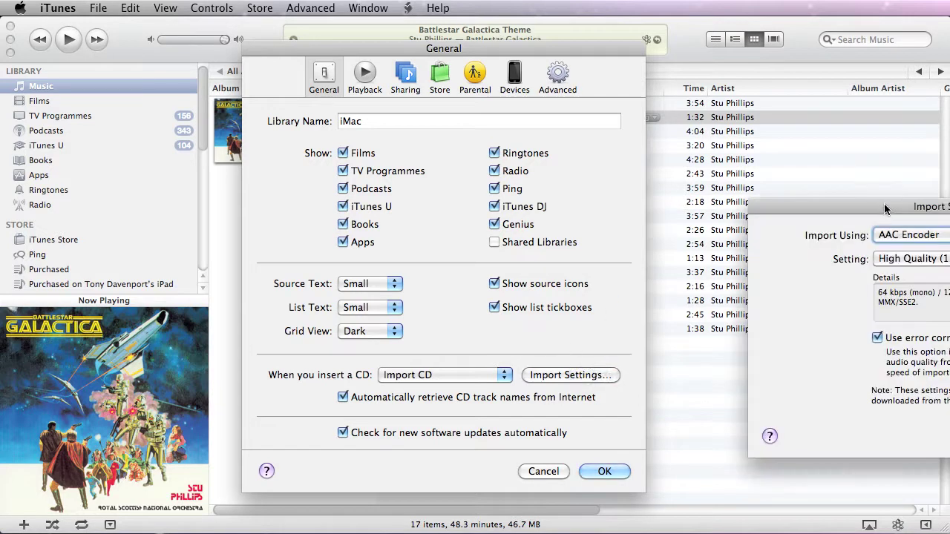
drag(884, 207, 289, 201)
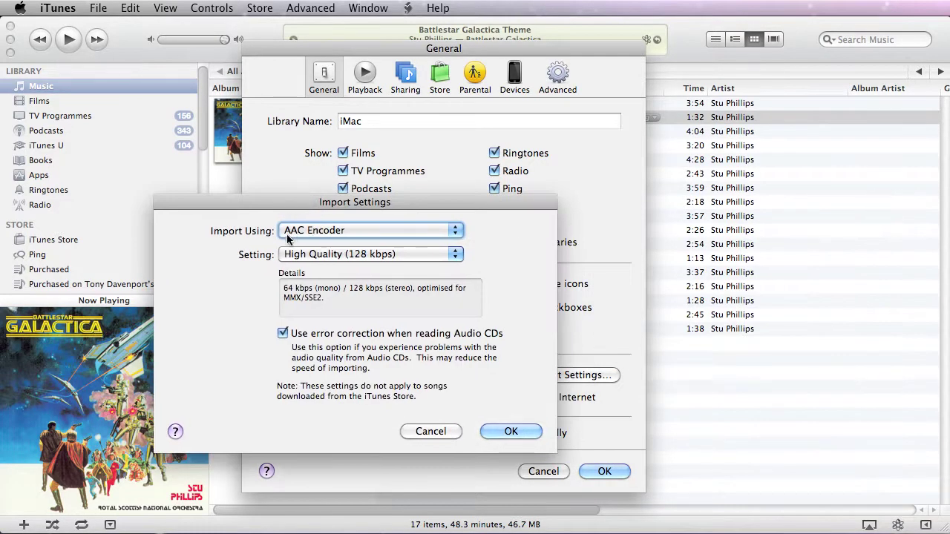
Choose High Quality (128 kbps) for the AAC Encoder and confirm both the import settings and the preferences
click(322, 259)
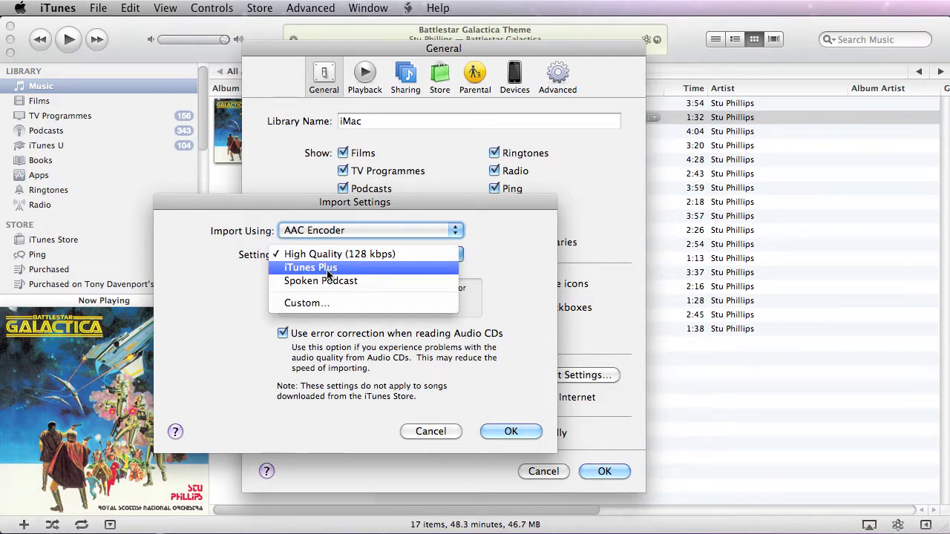
click(362, 256)
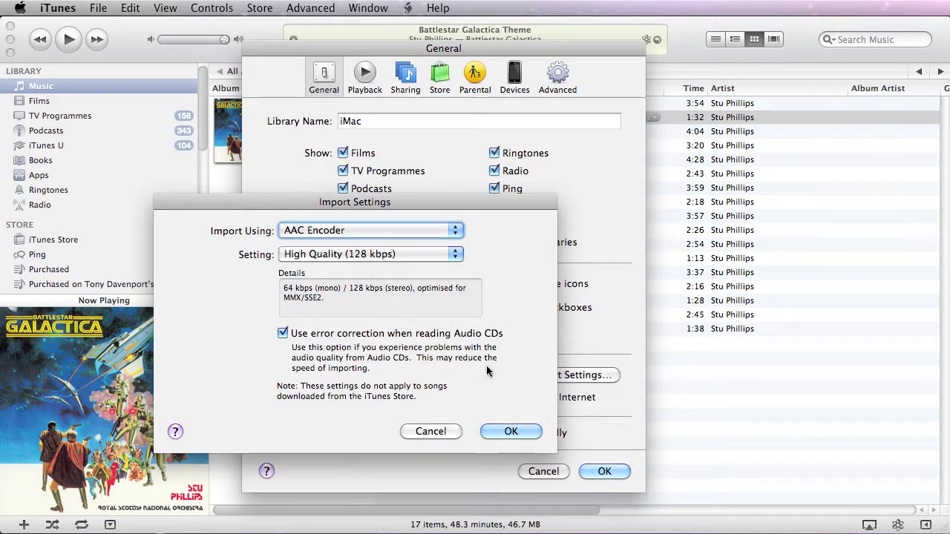
click(513, 430)
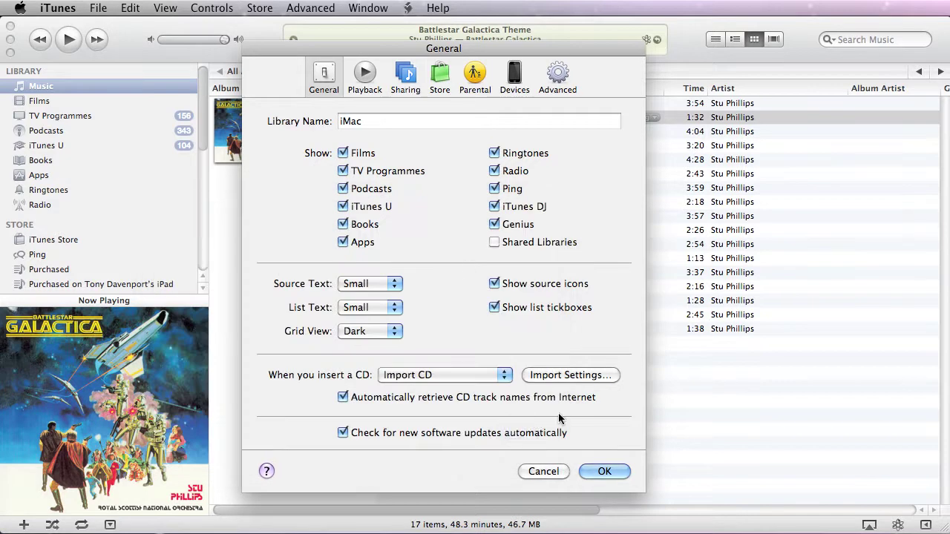
click(605, 469)
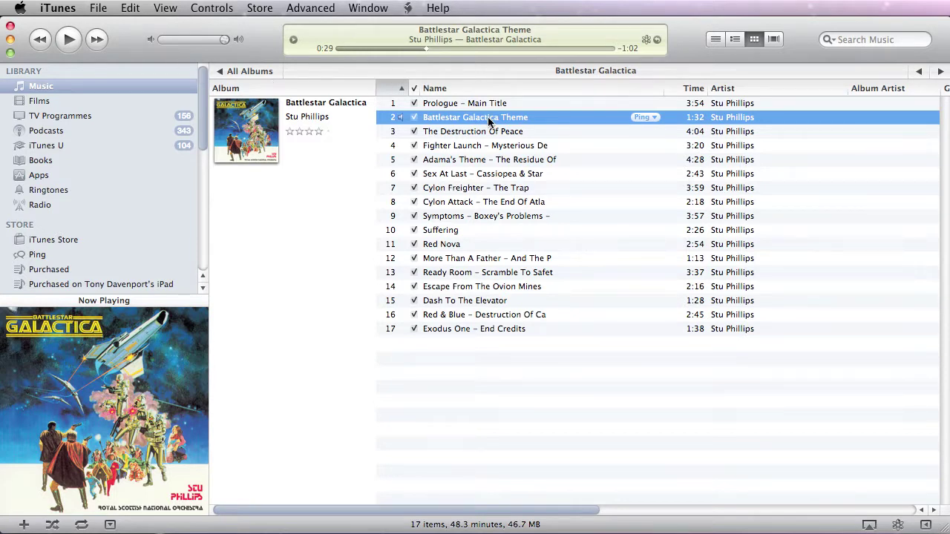
Open the playback options of the Battlestar Galactica Theme track and enable its custom start and stop times
right_click(446, 116)
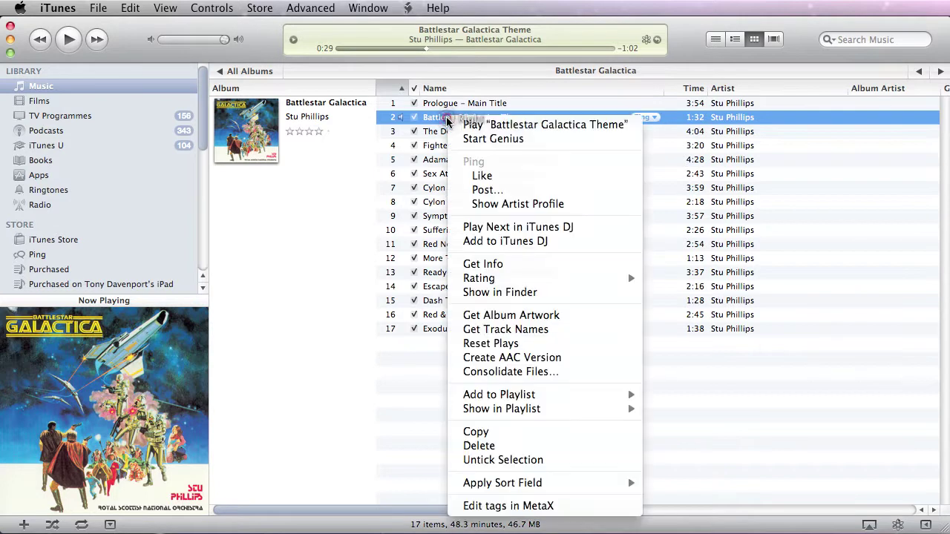
click(484, 265)
drag(514, 101, 451, 80)
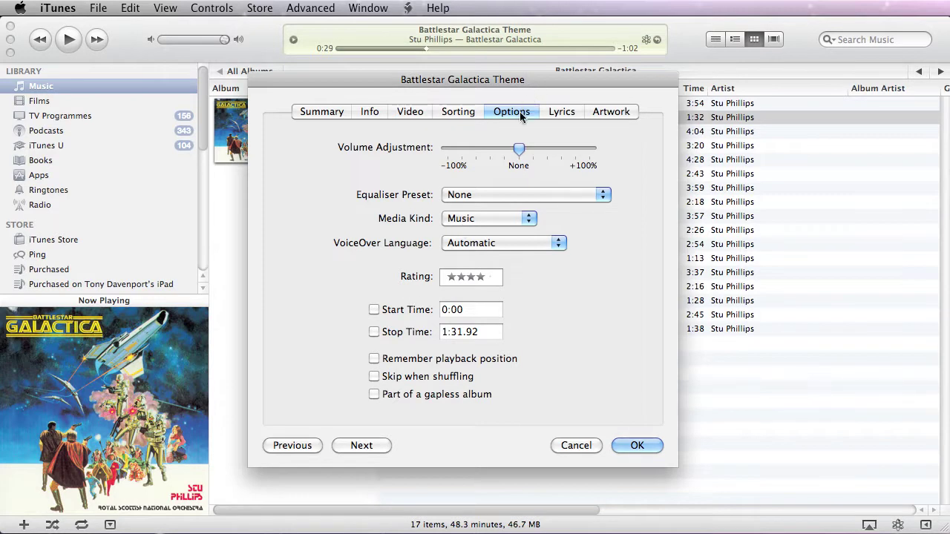
click(375, 309)
click(374, 331)
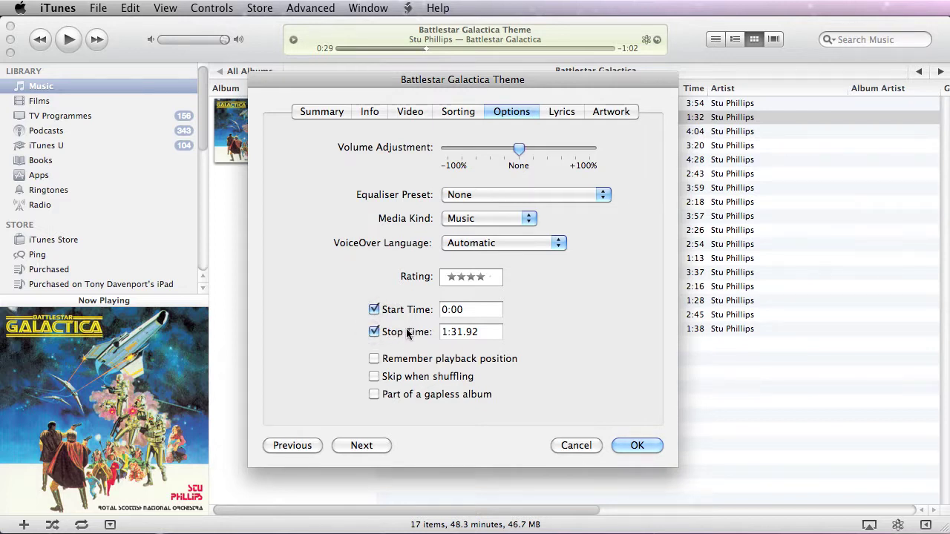
Set the track's start time to 0:12 and its stop time to 0:22, and apply the changes
click(469, 308)
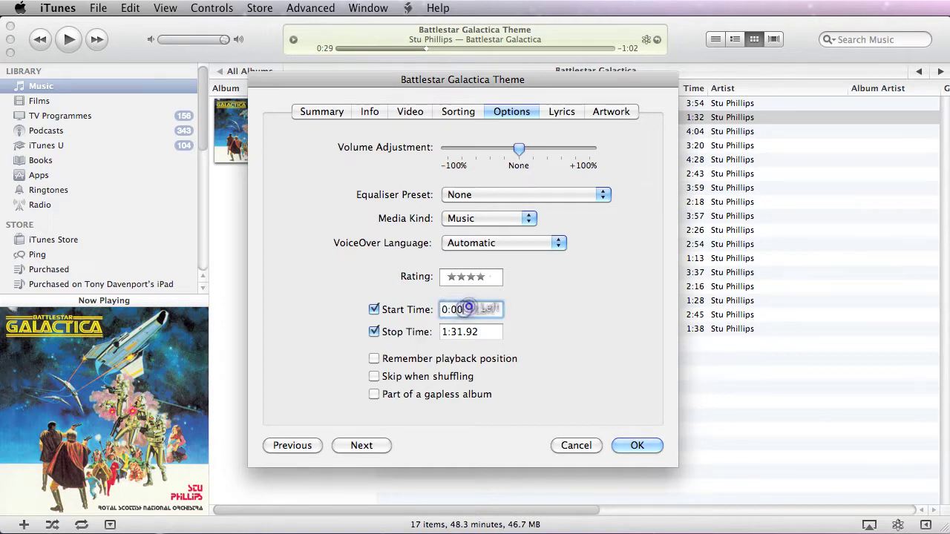
key(BackSpace)
key(BackSpace)
text(12)
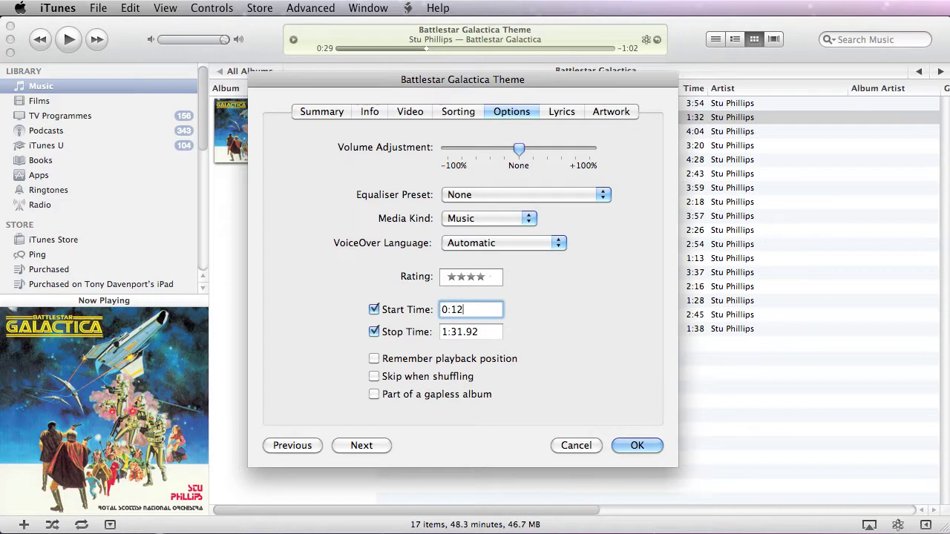
click(493, 332)
double_click(492, 331)
text(0:)
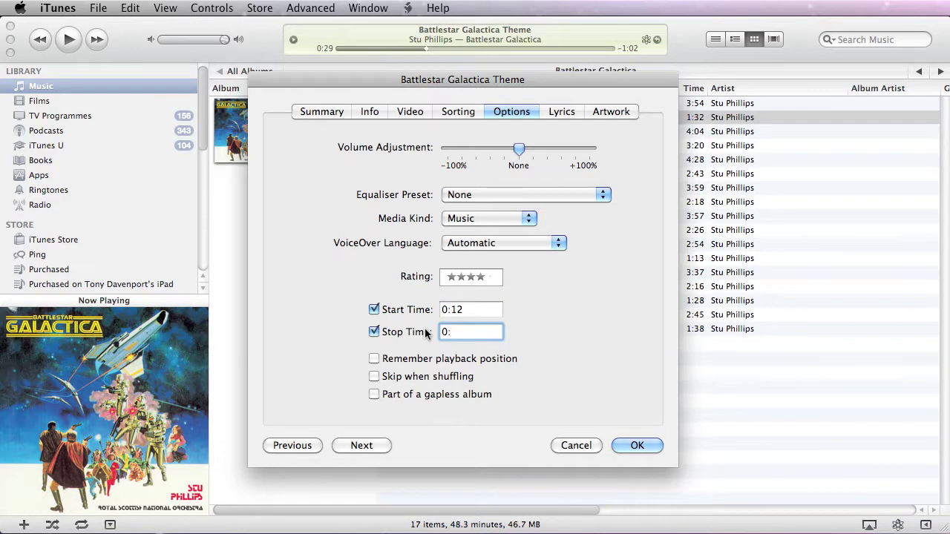
text(22)
click(479, 280)
click(640, 445)
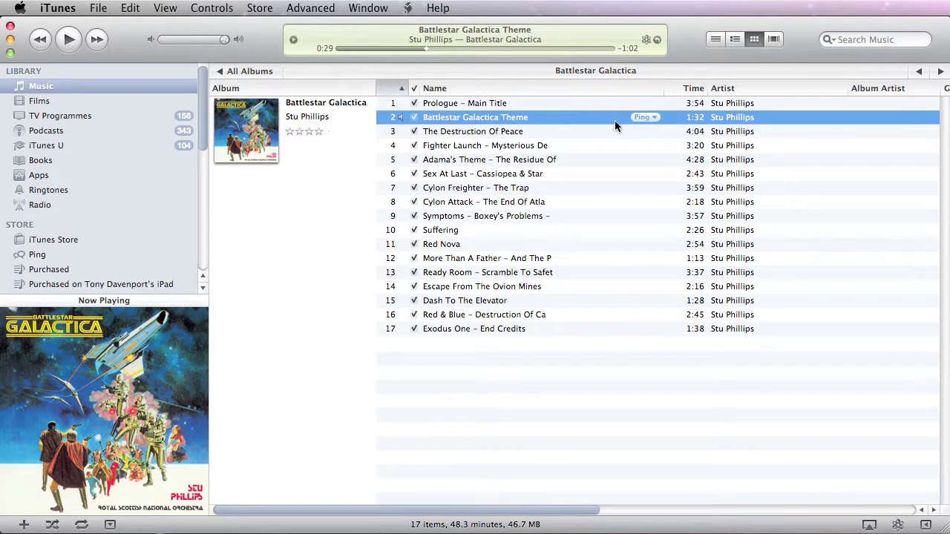
Create an AAC version of the Battlestar Galactica Theme track and select the new shortened copy
right_click(501, 122)
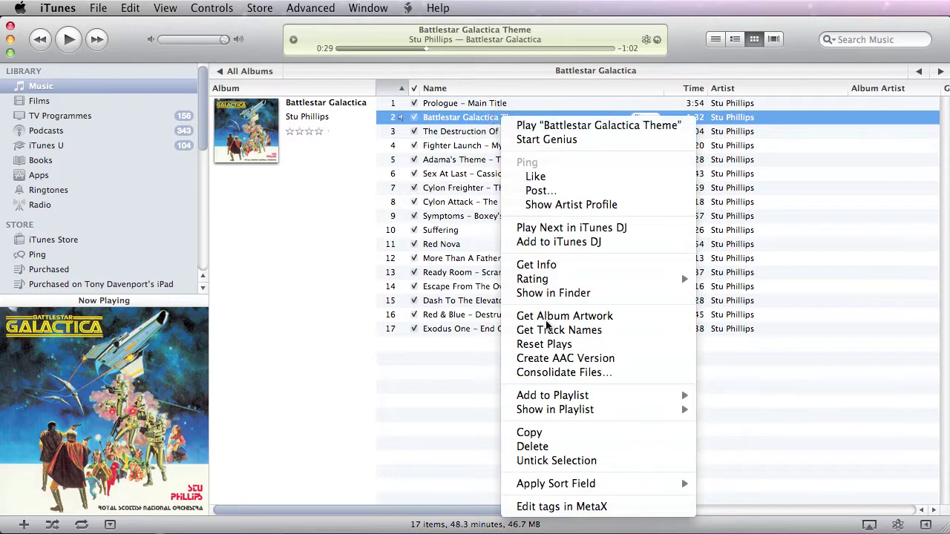
click(572, 358)
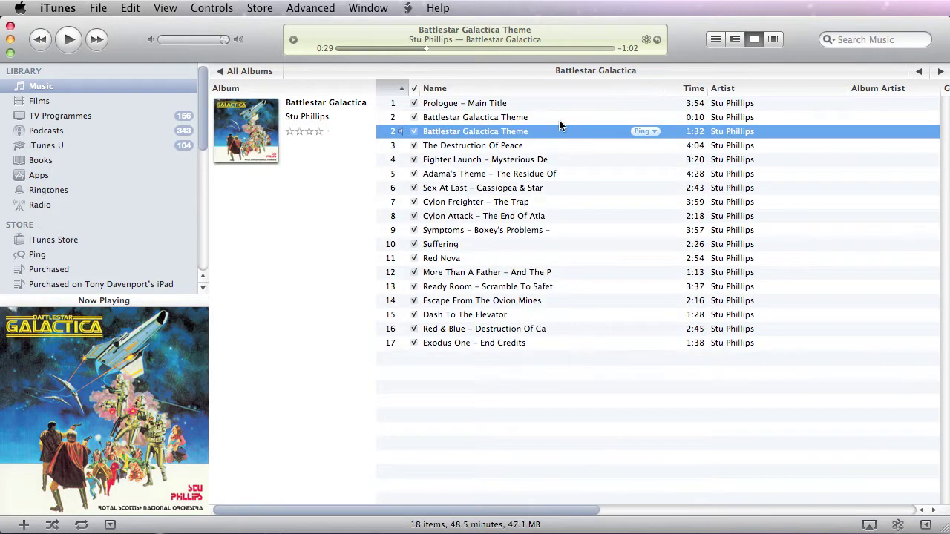
click(509, 120)
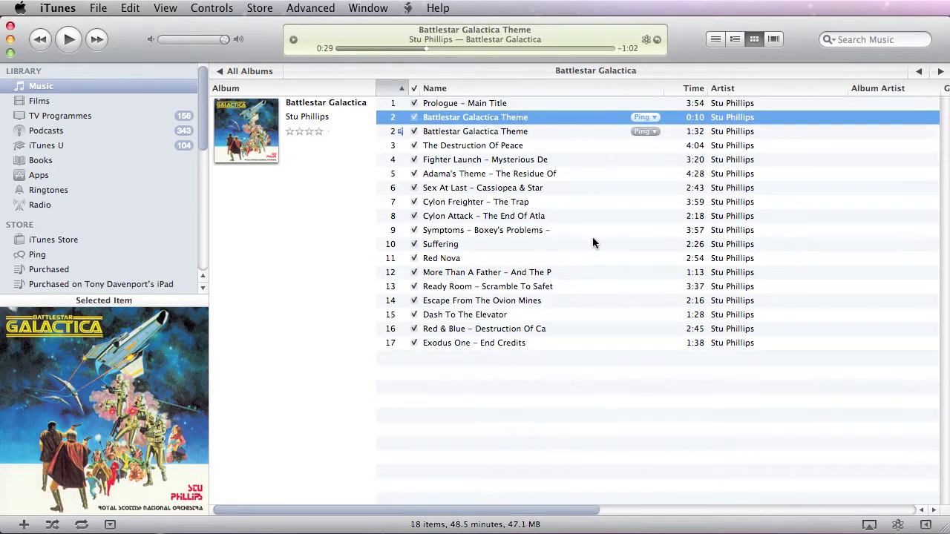
scroll(578, 237, right, 5)
scroll(578, 237, left, 5)
scroll(694, 122, right, 1)
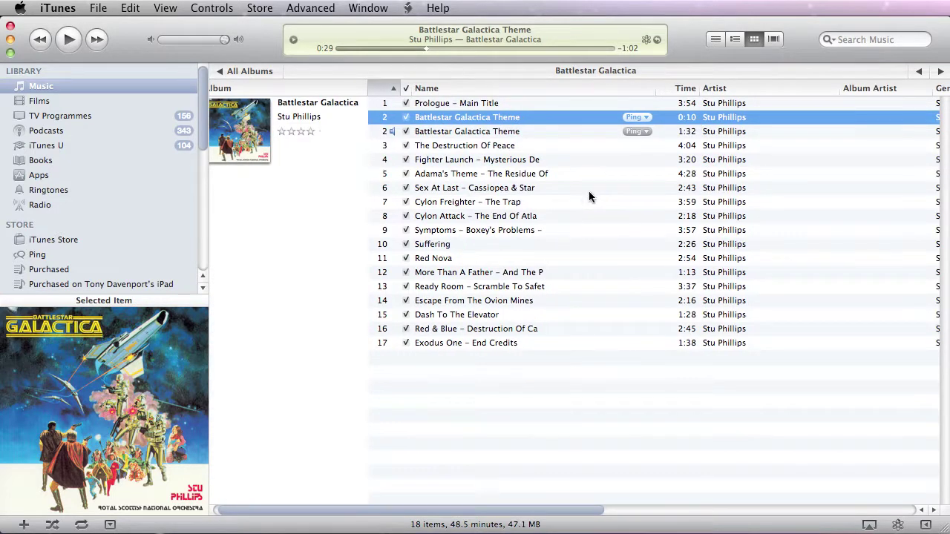
scroll(589, 191, left, 1)
Disable the custom start and stop times on the original full-length Battlestar Galactica Theme track
click(503, 131)
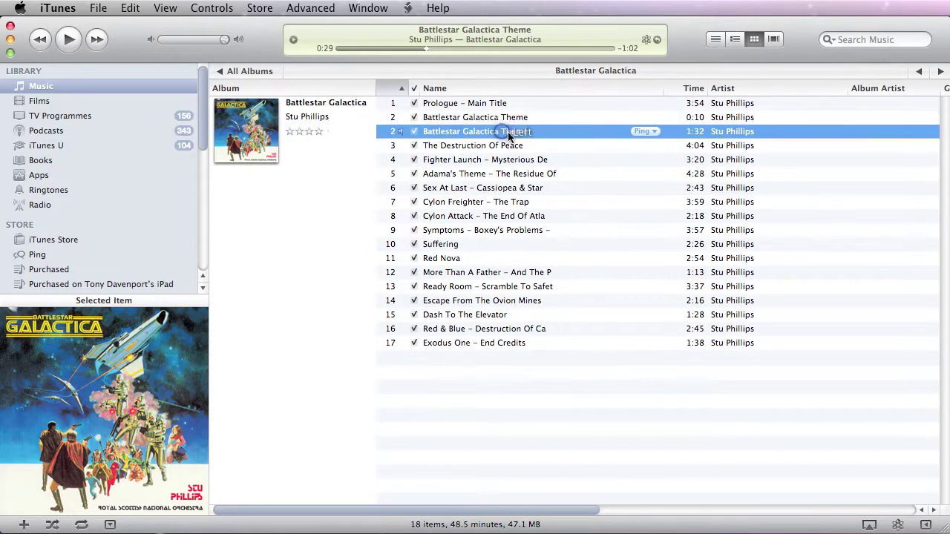
right_click(510, 138)
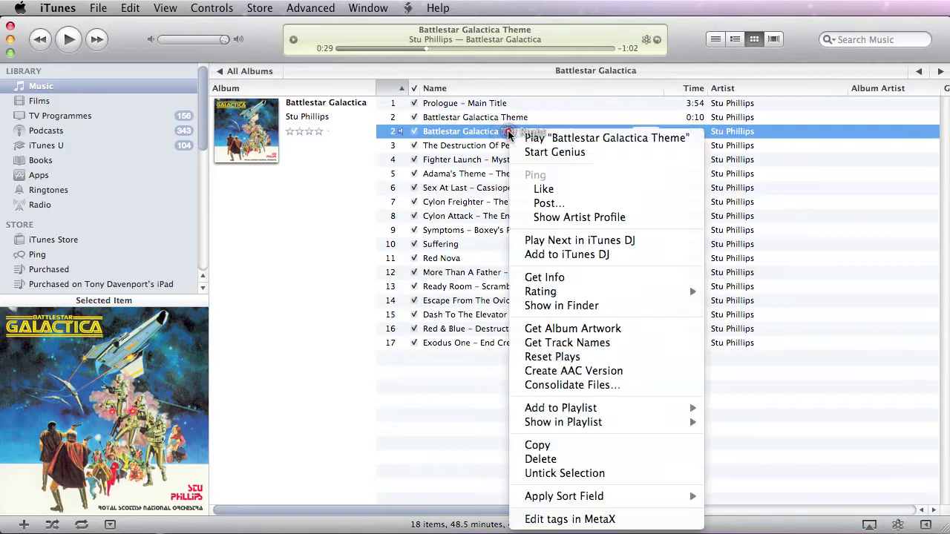
click(573, 280)
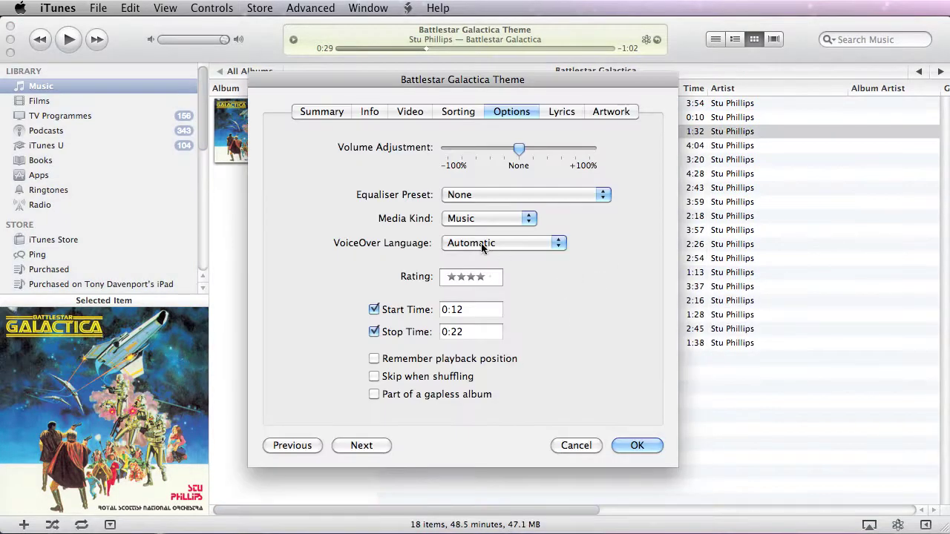
click(374, 310)
click(373, 331)
click(644, 445)
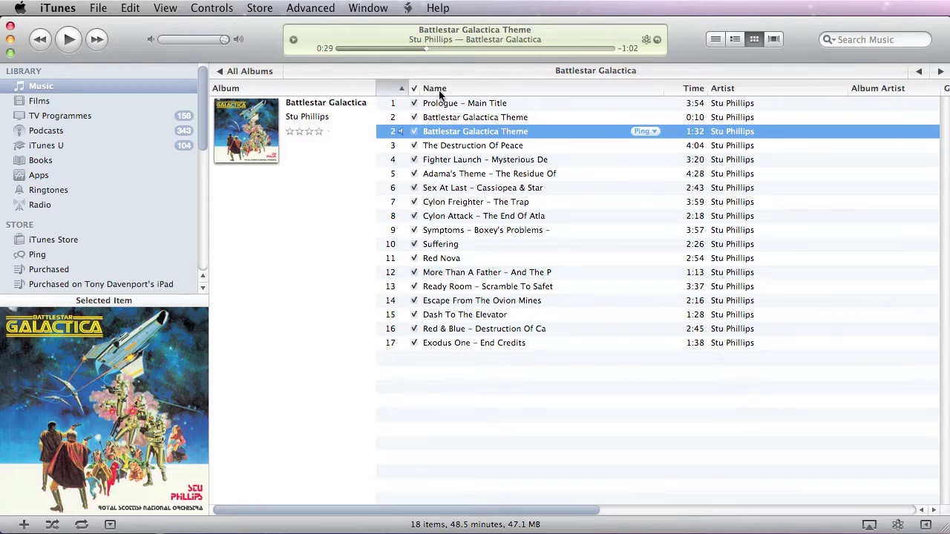
Uncover part of the desktop and copy the shortened Battlestar Galactica Theme track onto it
click(497, 120)
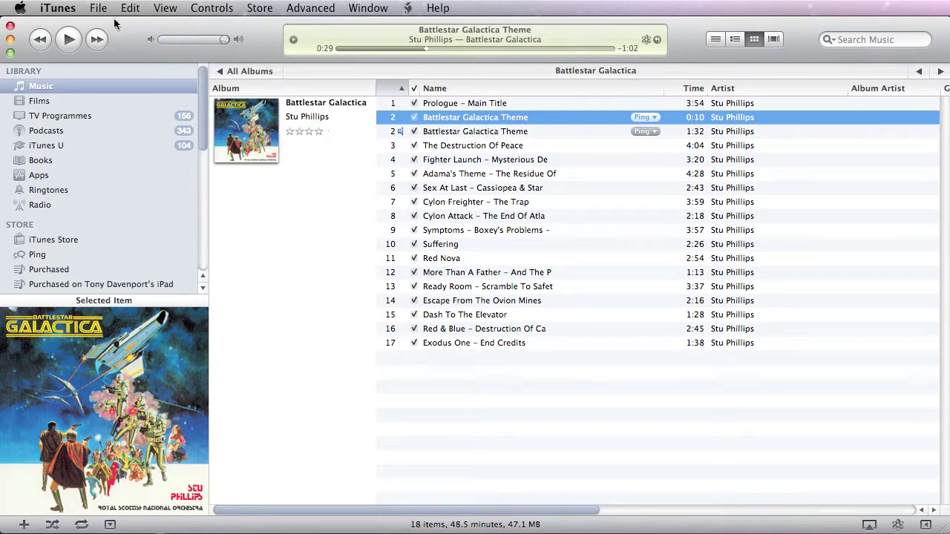
drag(128, 21, 314, 36)
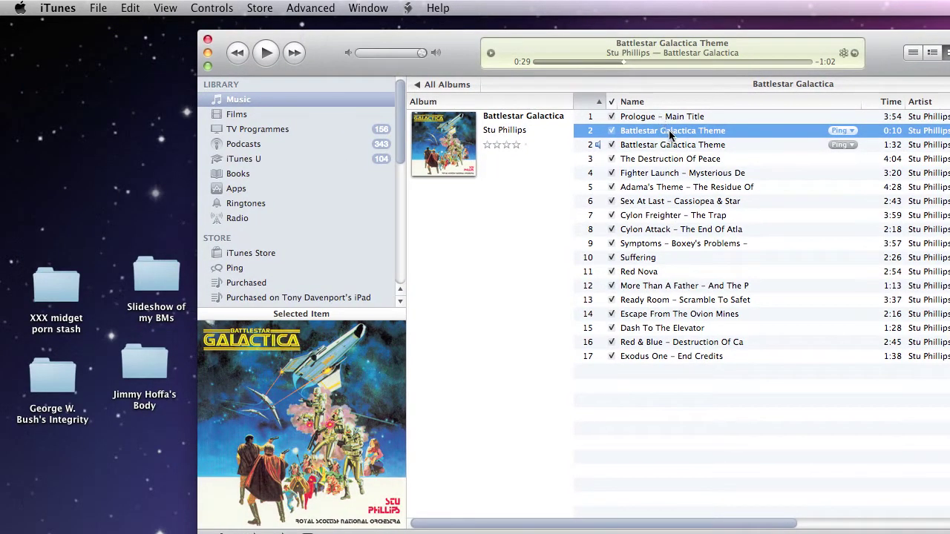
drag(668, 131, 106, 85)
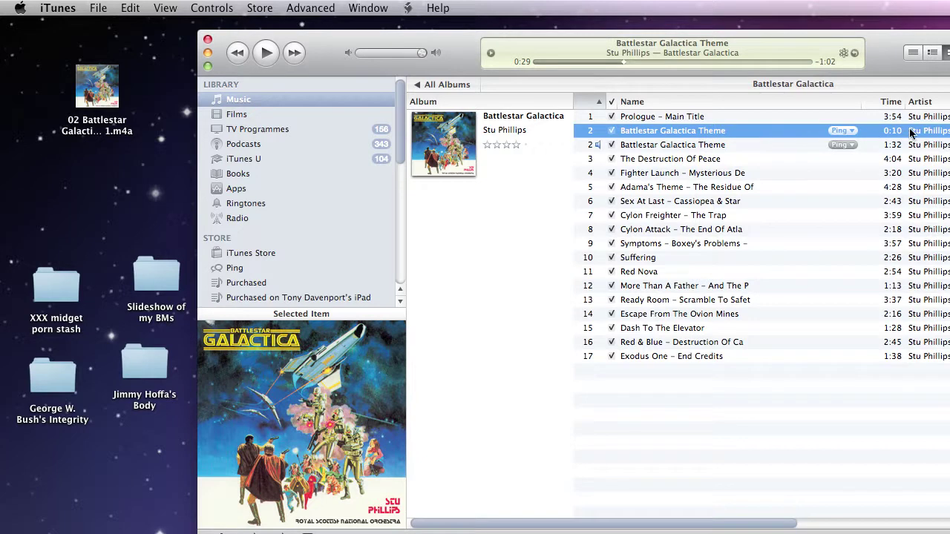
Delete the shortened 10-second copy of the Battlestar Galactica Theme from the music library
right_click(688, 132)
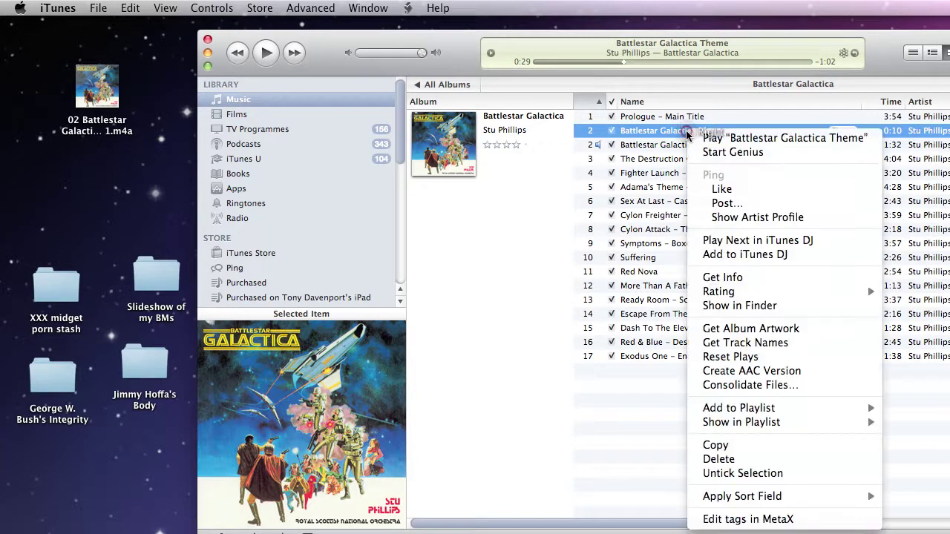
click(757, 458)
drag(946, 232, 765, 236)
click(891, 357)
drag(915, 242, 666, 239)
click(823, 333)
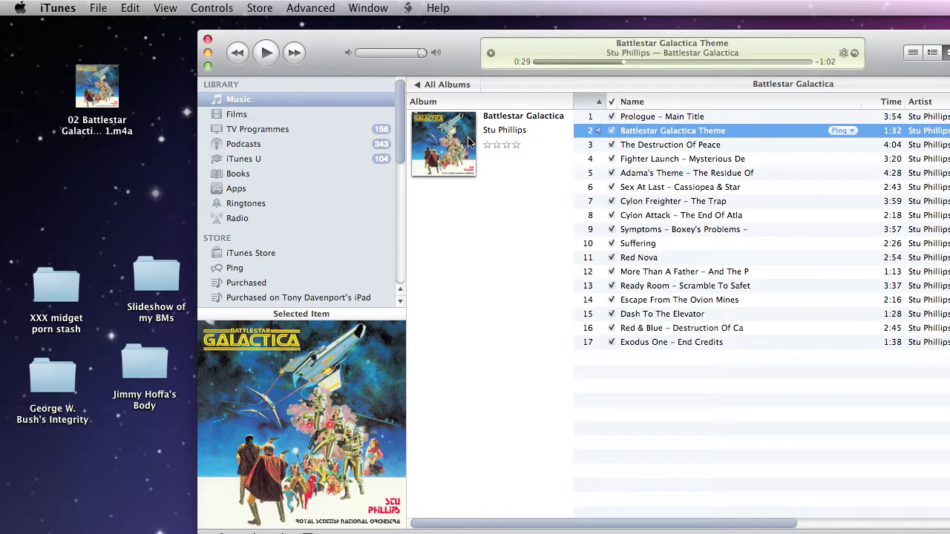
mouse_move(112, 108)
click(111, 108)
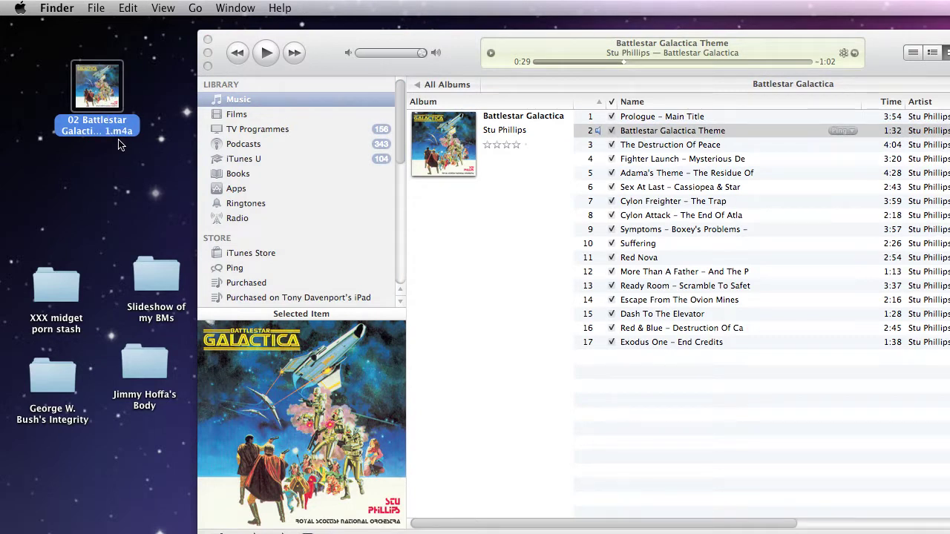
mouse_move(116, 107)
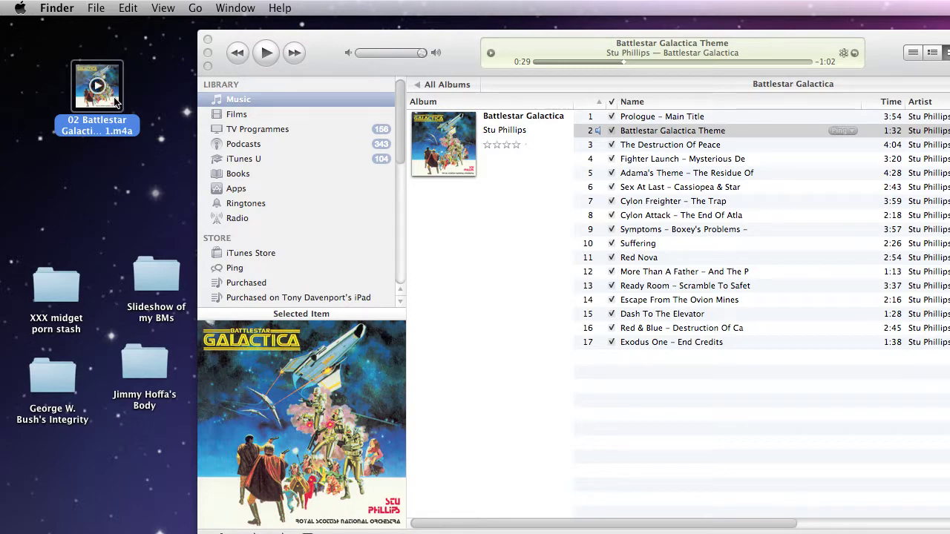
right_click(115, 99)
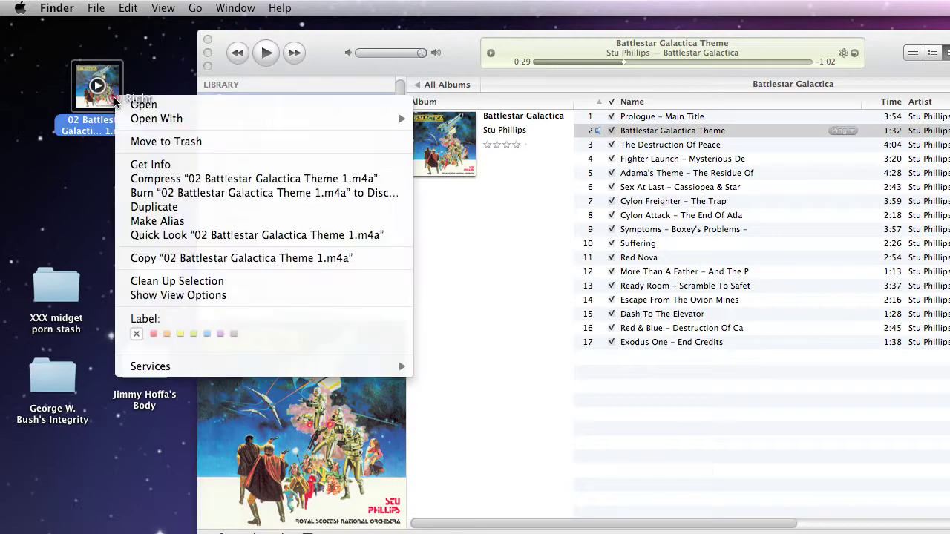
click(103, 104)
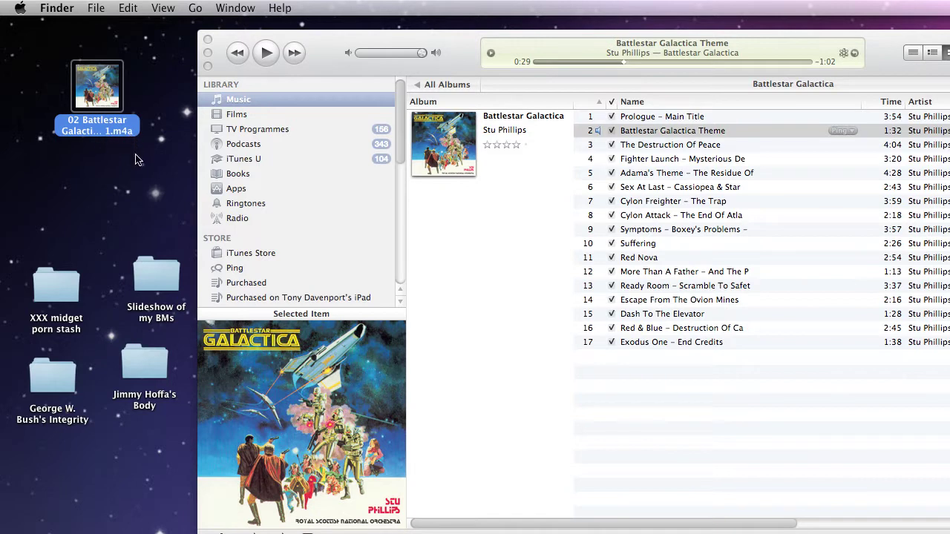
Change the extension of the desktop file 02 Battlestar Galactica Theme 1 to .m4r through its file information, and close that window
mouse_move(104, 96)
right_click(113, 103)
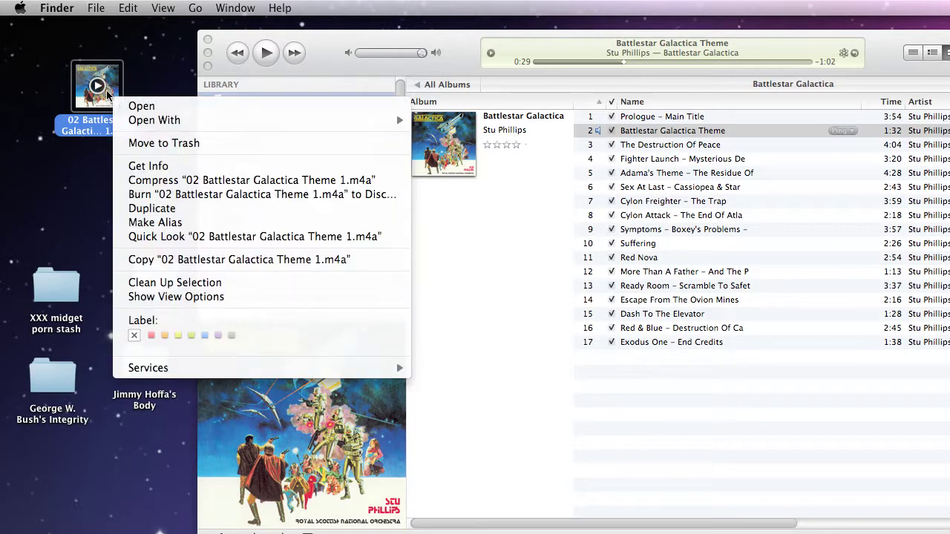
click(148, 165)
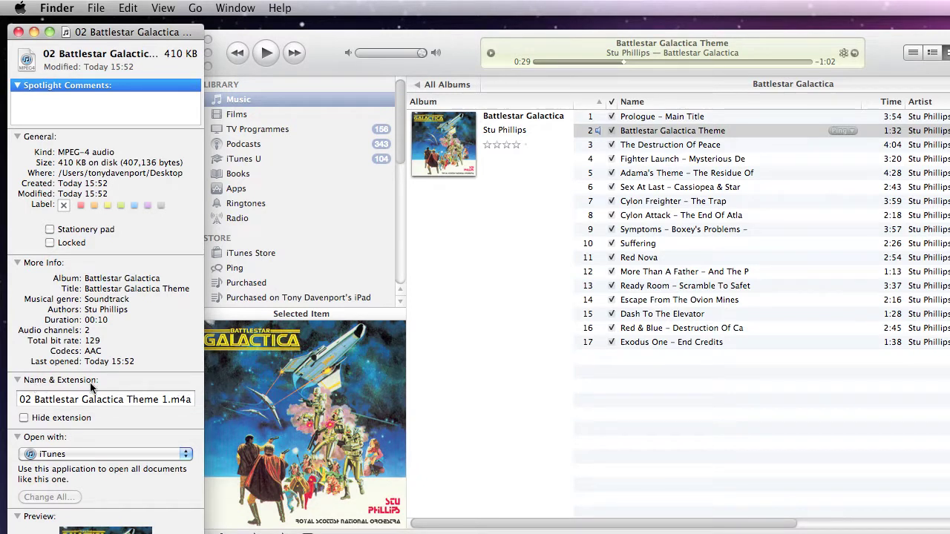
click(192, 401)
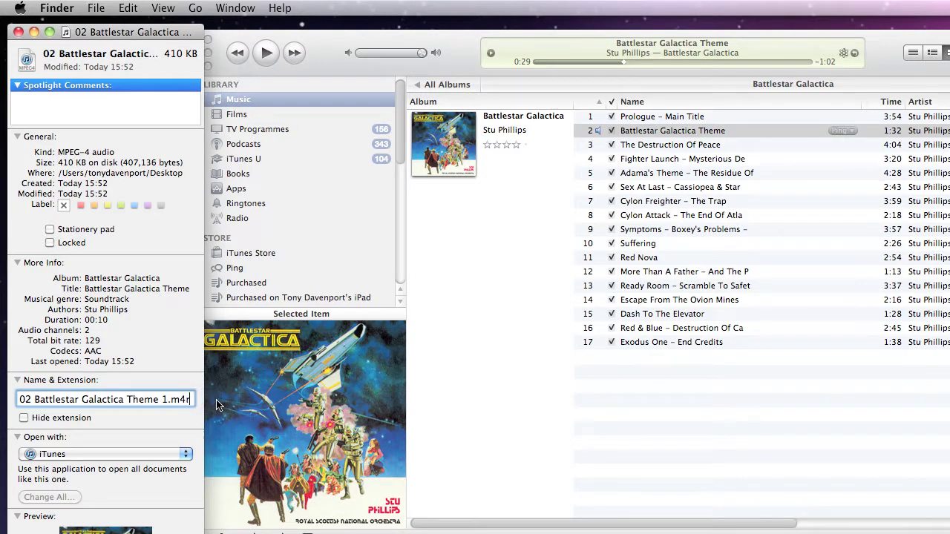
key(Return)
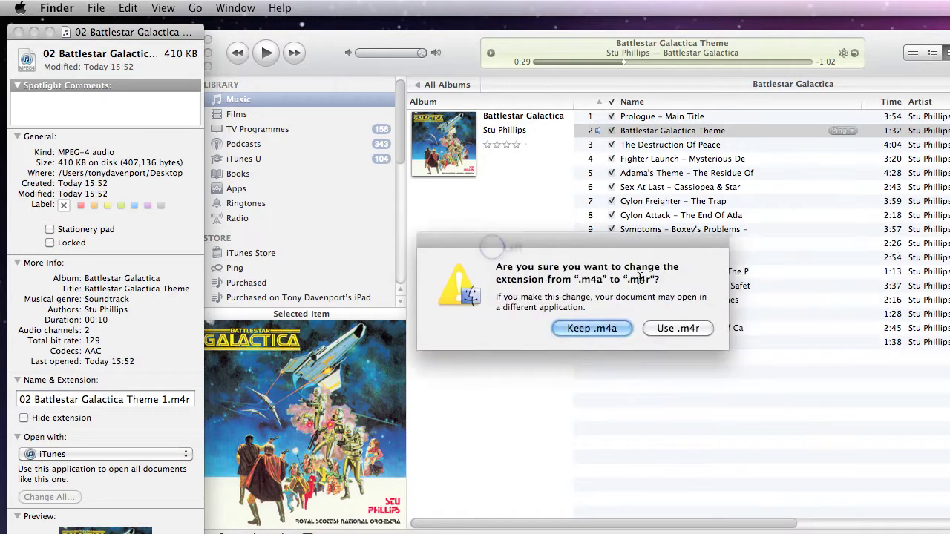
click(674, 331)
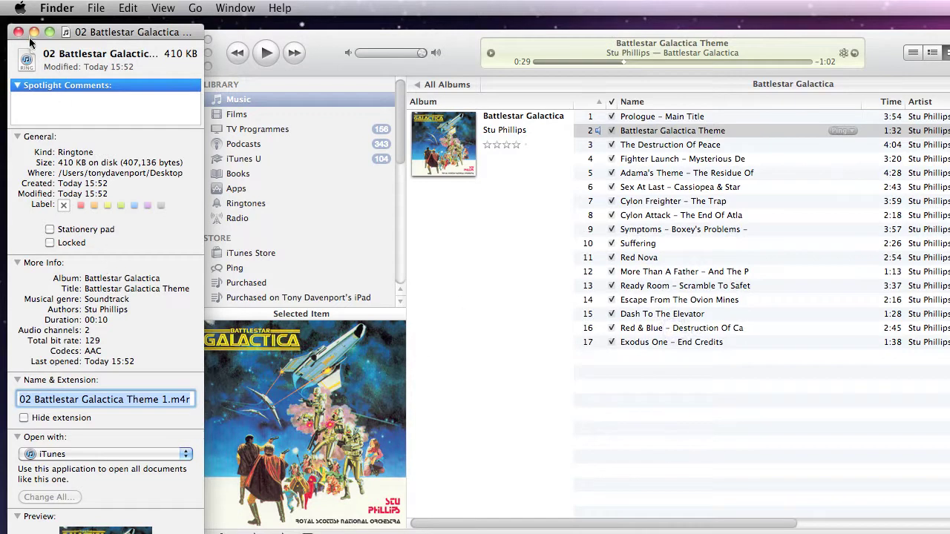
click(18, 32)
Add the .m4r file from the desktop to the iTunes library and play the Battlestar Galactica Theme in the ringtones
mouse_move(98, 89)
drag(98, 89, 300, 137)
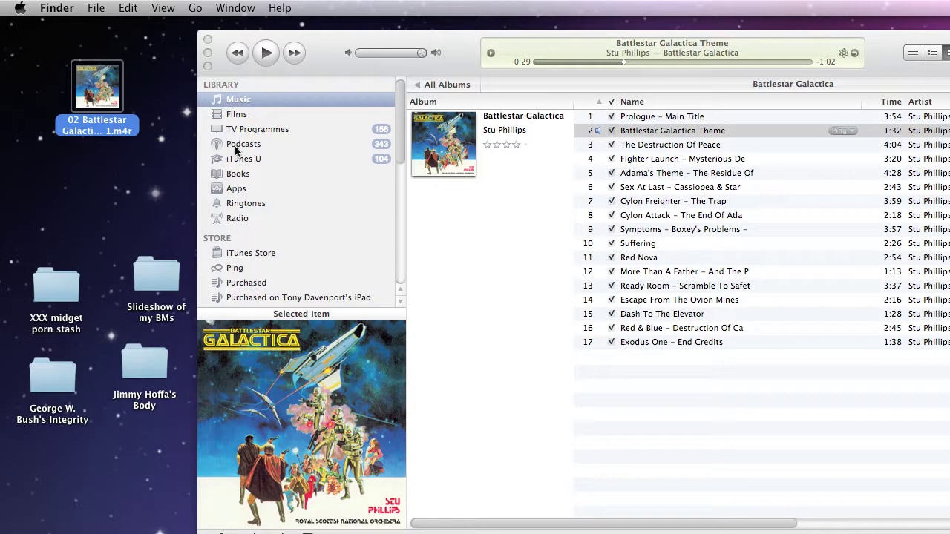
click(250, 208)
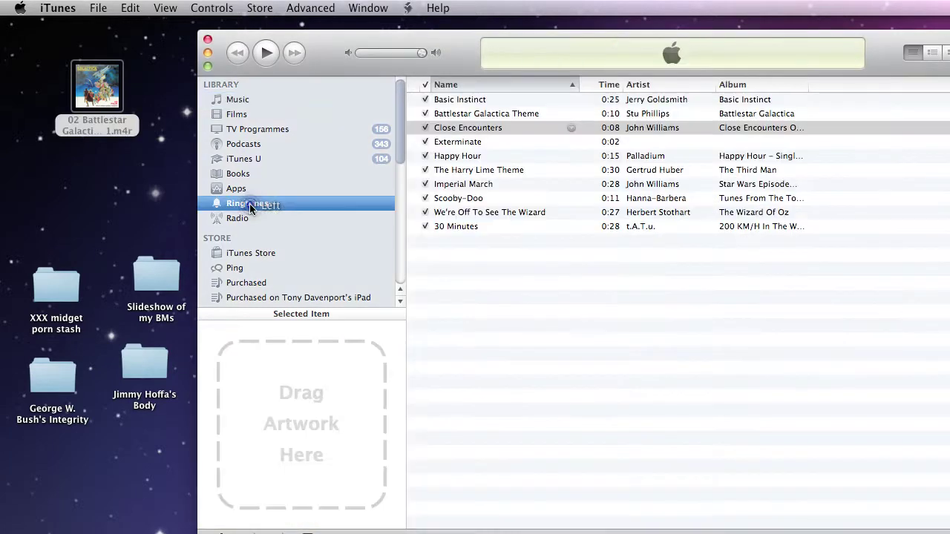
click(476, 114)
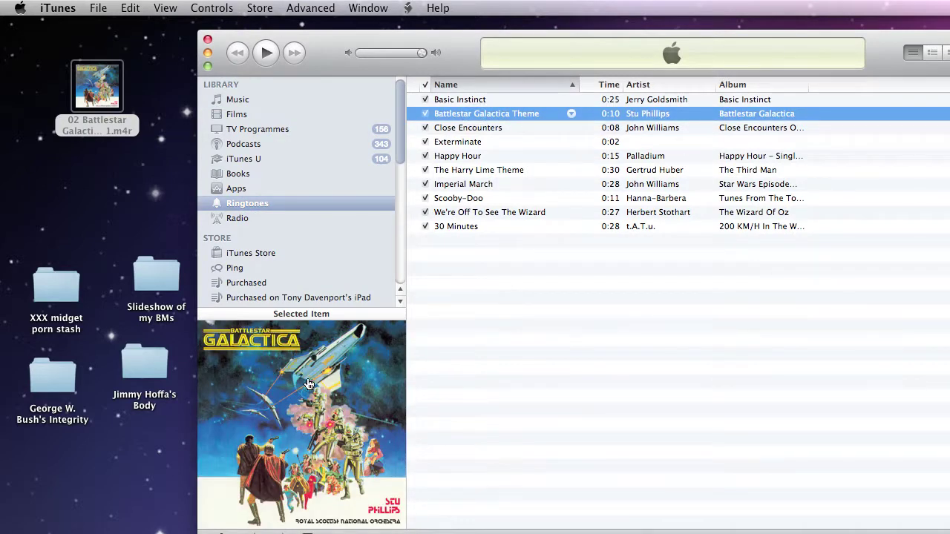
double_click(503, 115)
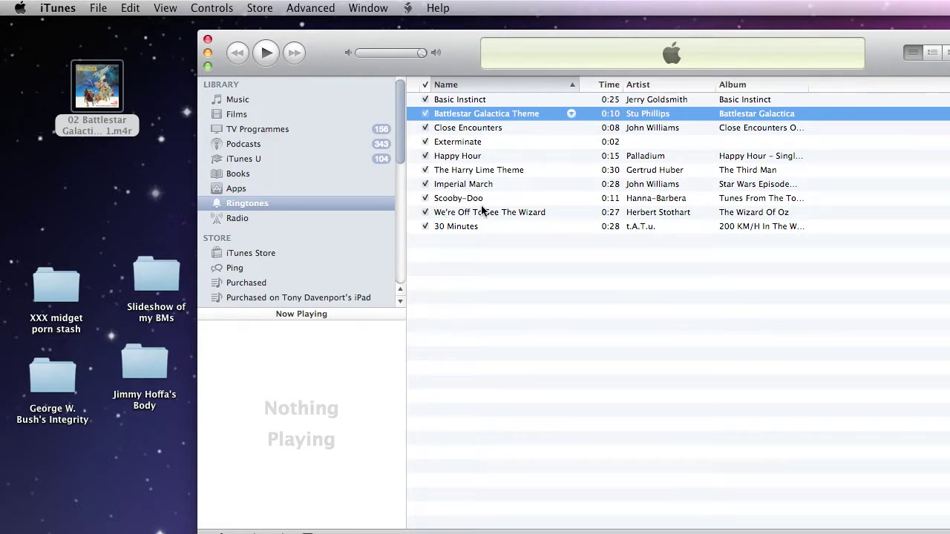
Expand the iTunes window to fill the screen again
double_click(418, 36)
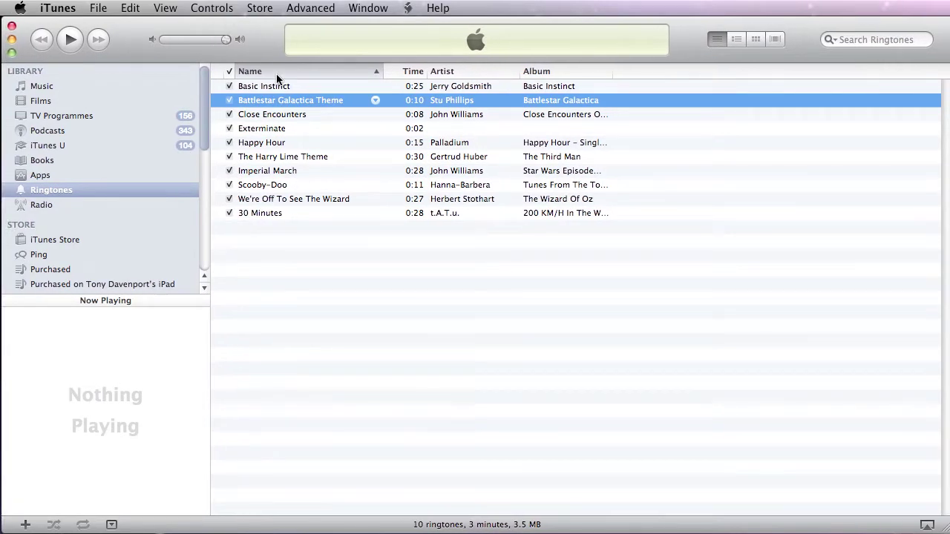
key(alt)
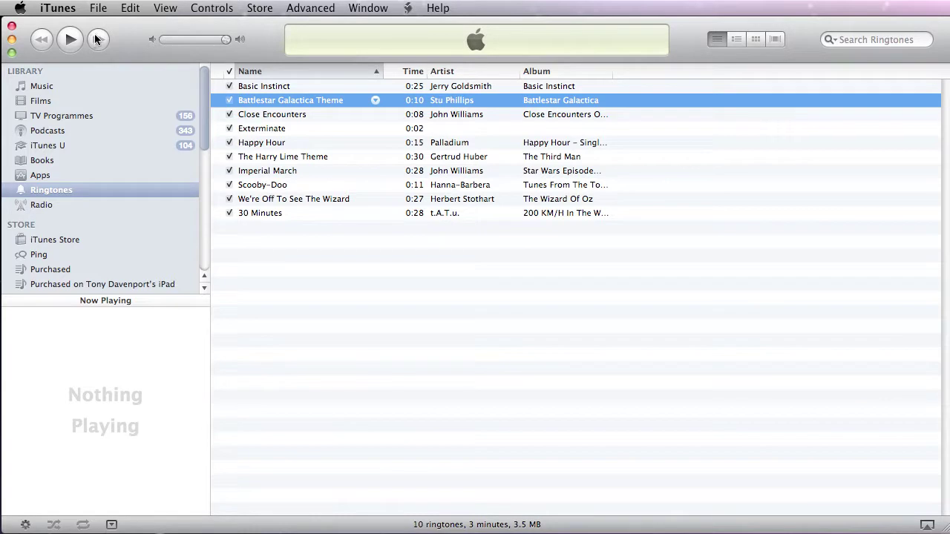